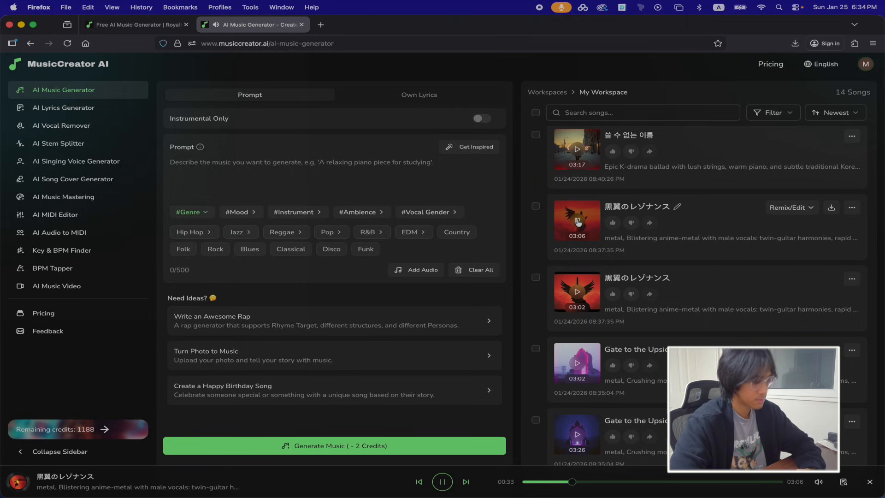
Pause the playing song and look through the Instrument, Ambience and Vocal Gender prompt tags
{"action": "left_click", "coordinate": [577, 222]}
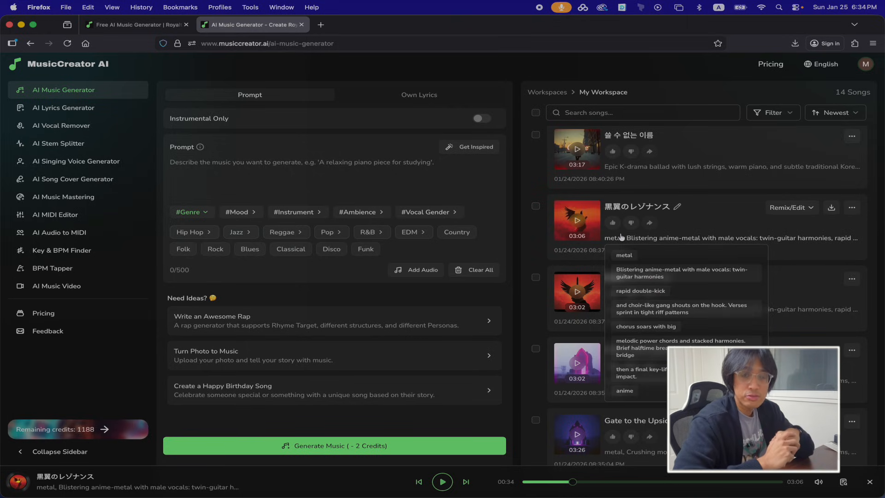
{"action": "left_click", "coordinate": [460, 183]}
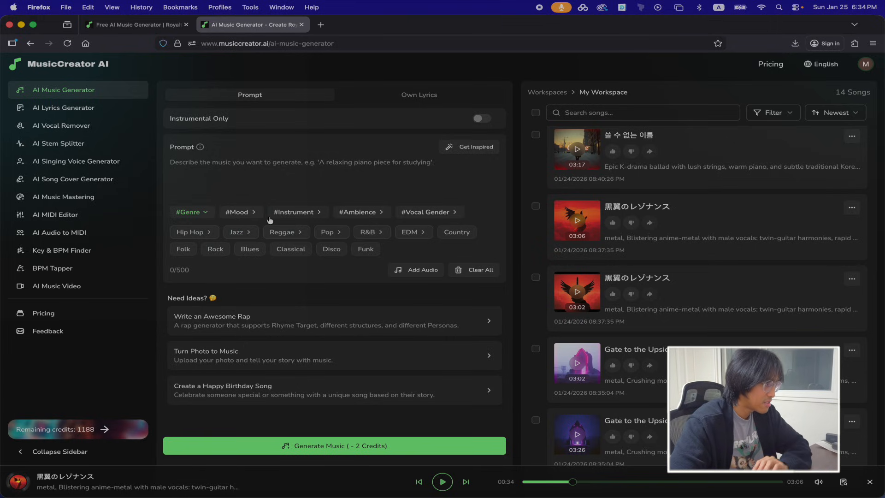
{"action": "left_click", "coordinate": [287, 213]}
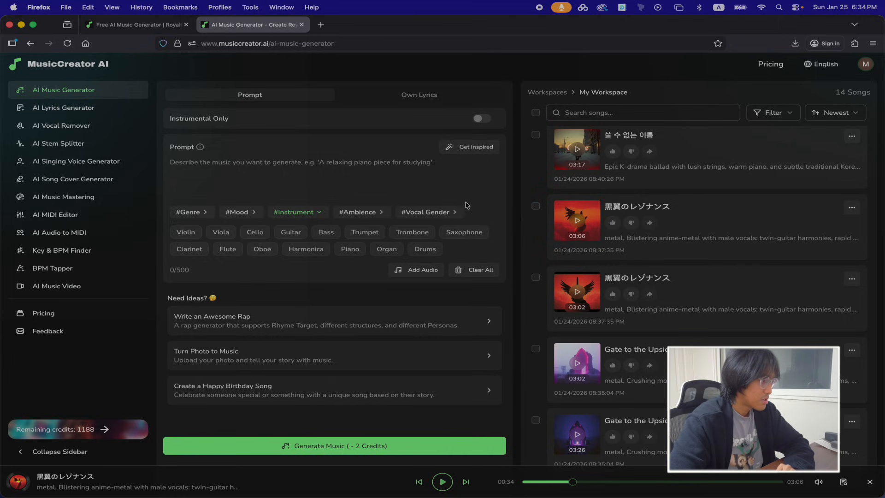
{"action": "left_click", "coordinate": [359, 213]}
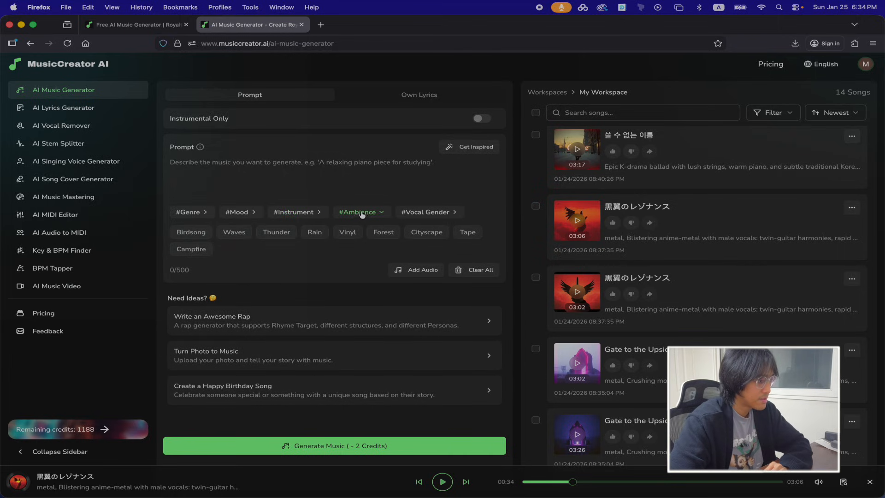
{"action": "left_click", "coordinate": [425, 213]}
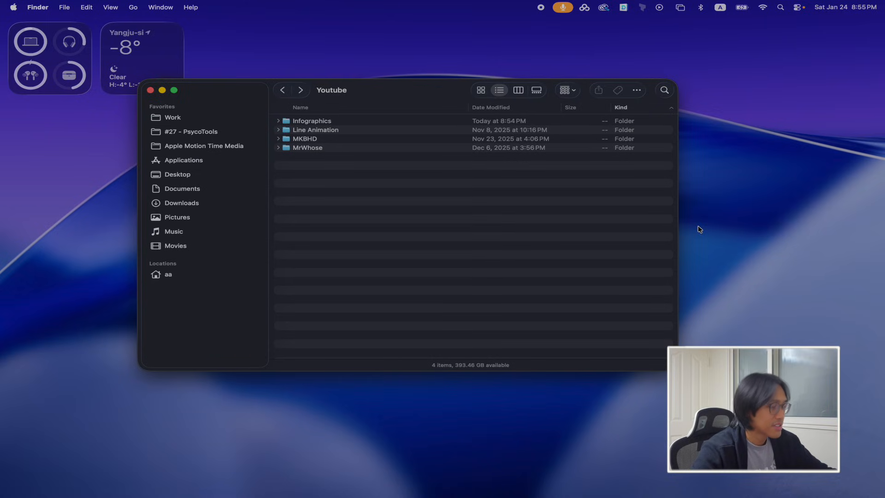
Open the Infographics.motn project from the Infographics folder in Motion
{"action": "left_click", "coordinate": [368, 122]}
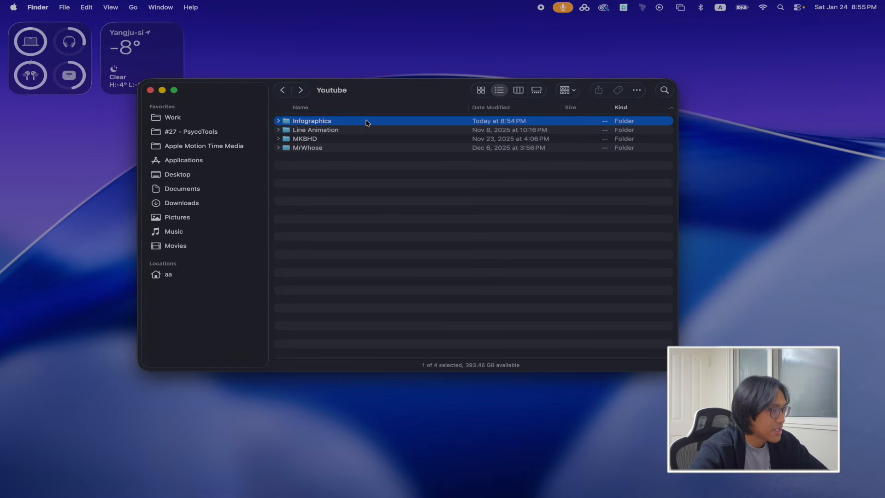
{"action": "double_click", "coordinate": [330, 124]}
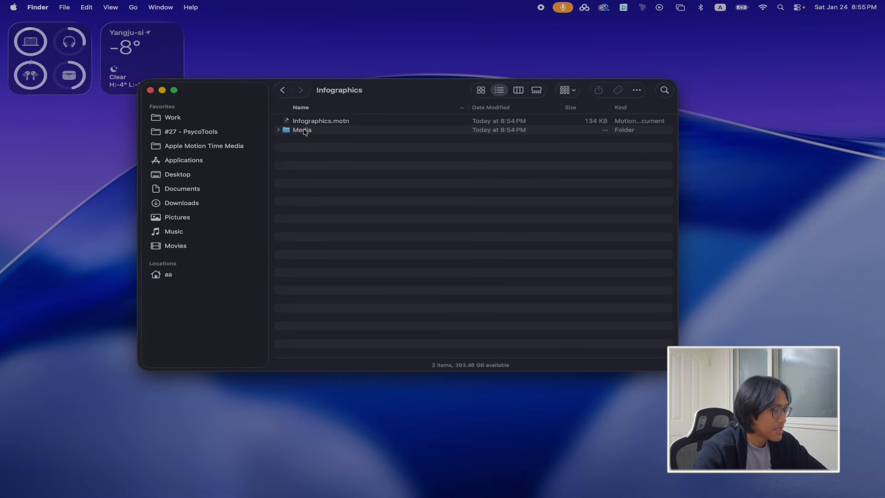
{"action": "double_click", "coordinate": [362, 126]}
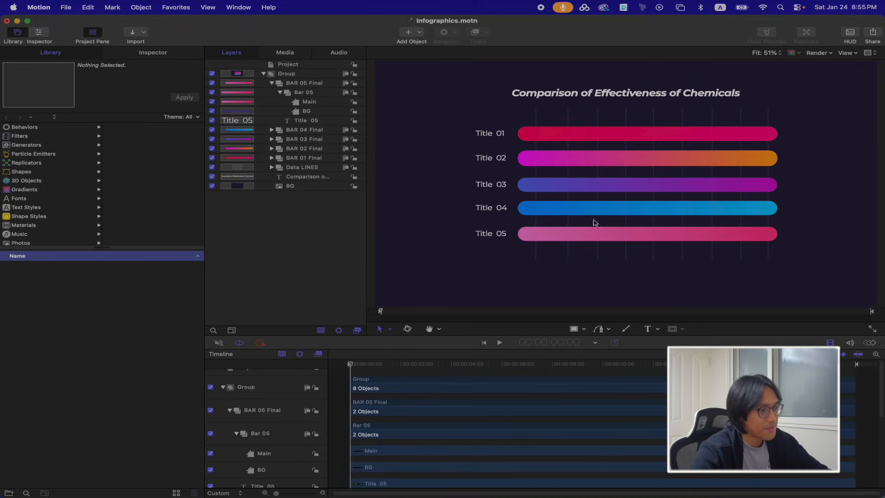
Examine the layers of BAR 05 Final, briefly hiding its Main shape and viewing that shape's fill settings
{"action": "left_click", "coordinate": [272, 83]}
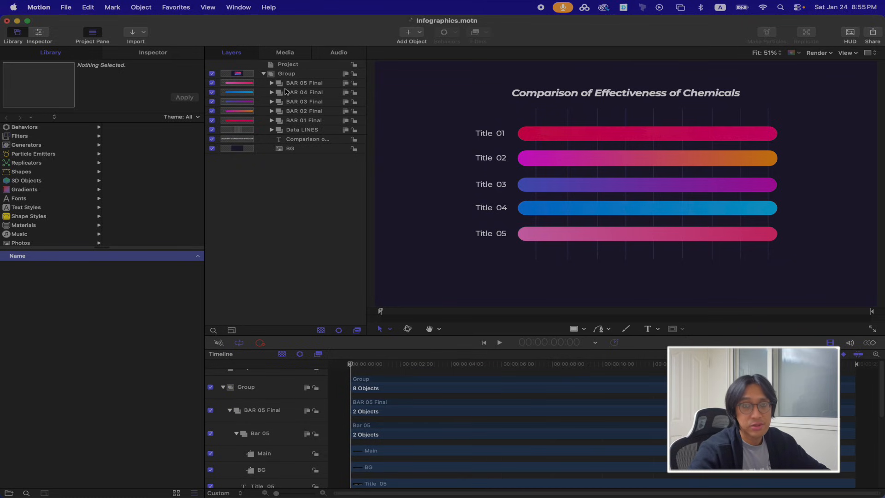
{"action": "left_click", "coordinate": [271, 83]}
{"action": "left_click", "coordinate": [306, 92]}
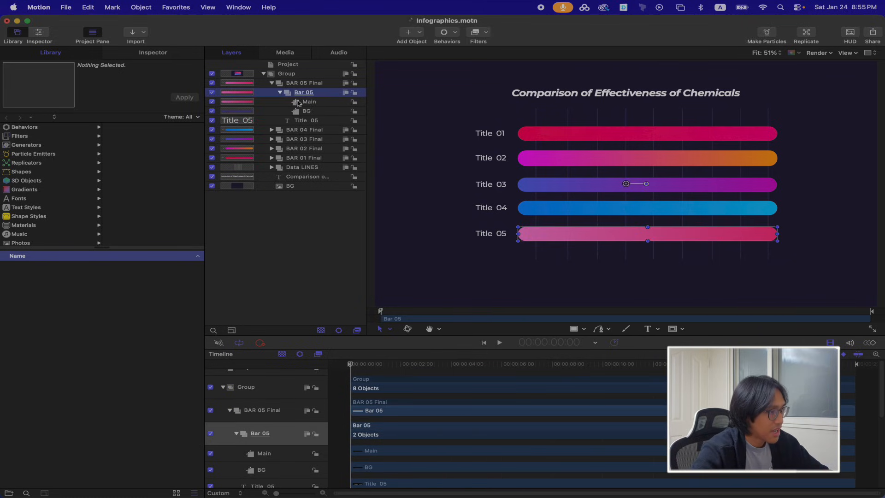
{"action": "left_click", "coordinate": [313, 102]}
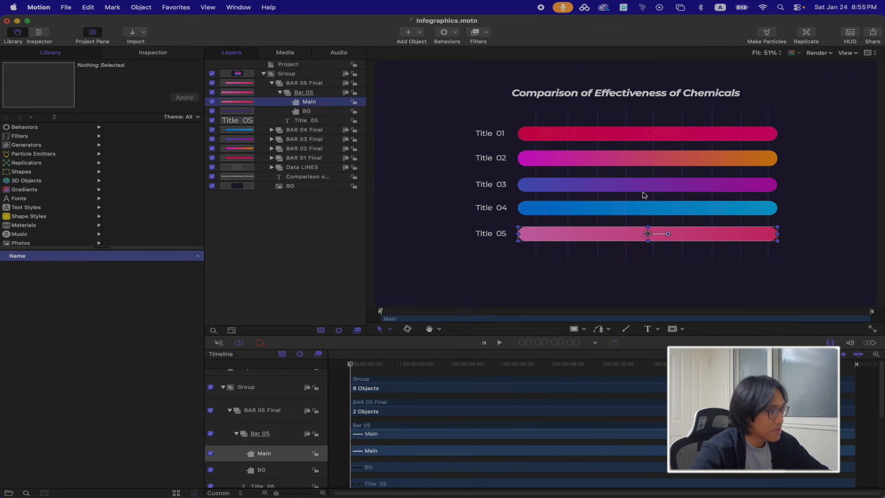
{"action": "left_click", "coordinate": [212, 102]}
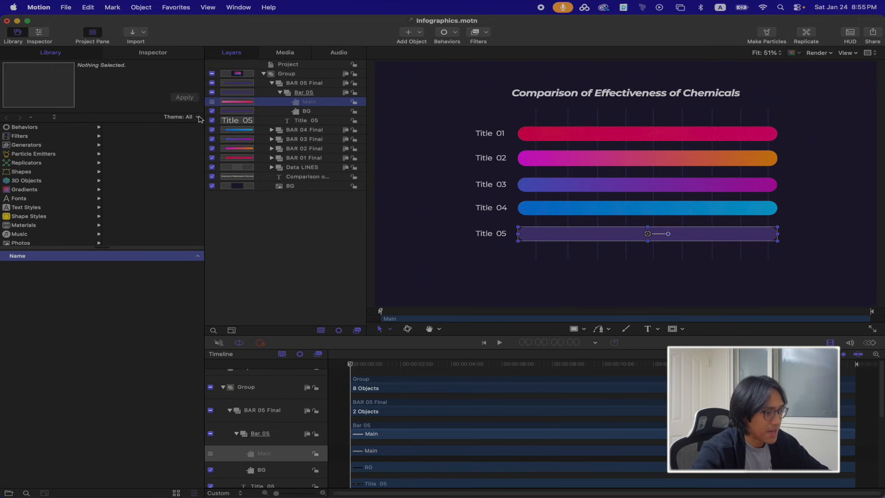
{"action": "left_click", "coordinate": [211, 102]}
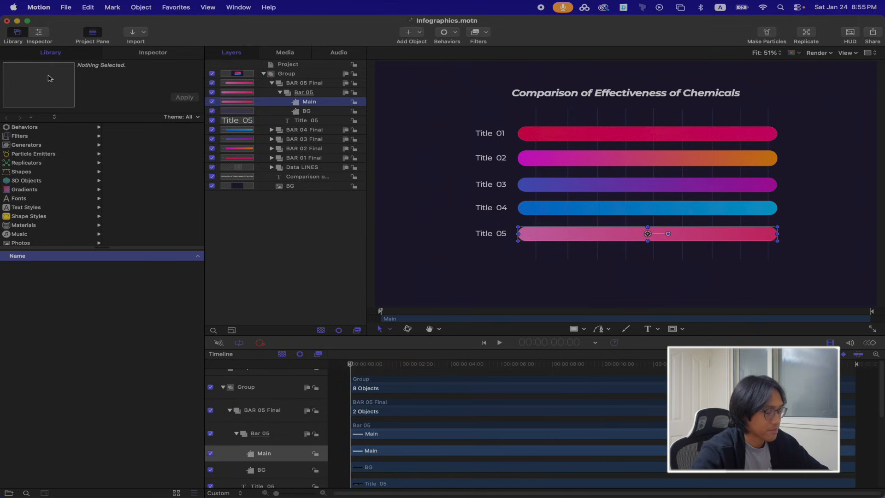
{"action": "left_click", "coordinate": [163, 53]}
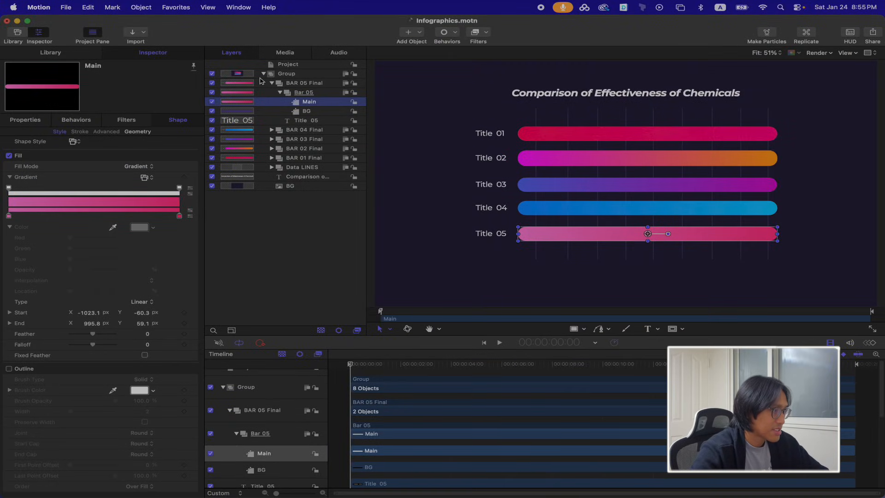
{"action": "left_click", "coordinate": [271, 83]}
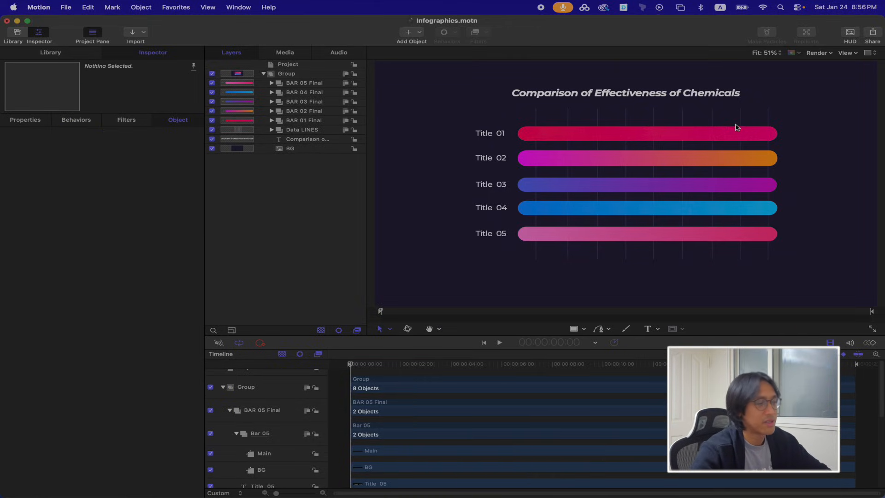
Select the Main shape of Bar 01 inside BAR 01 Final and expand its Scale properties
{"action": "left_click", "coordinate": [293, 120]}
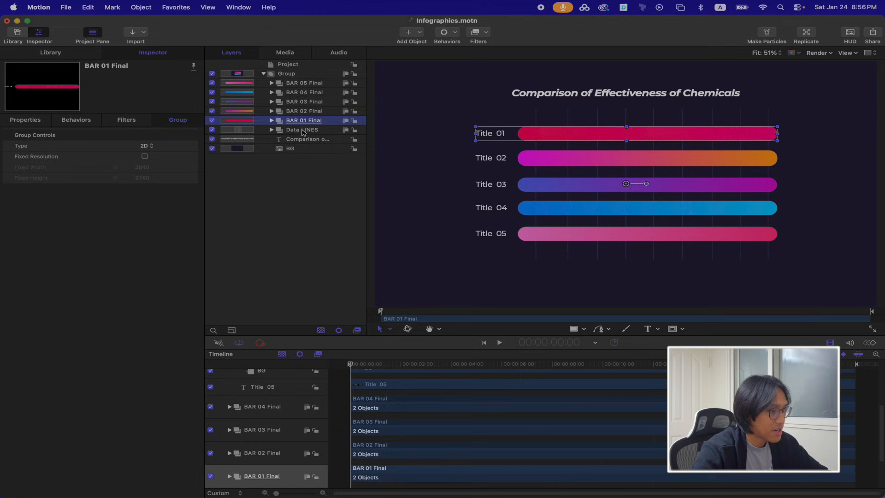
{"action": "left_click", "coordinate": [272, 121]}
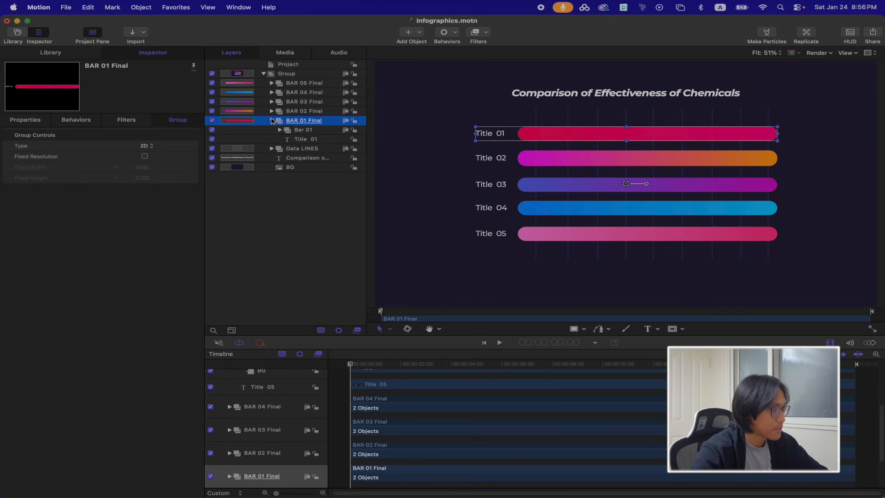
{"action": "left_click", "coordinate": [779, 134]}
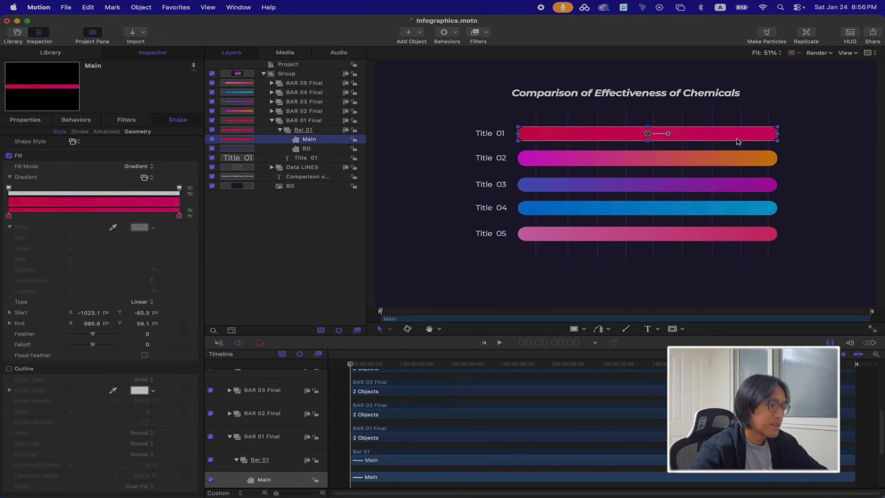
{"action": "left_click", "coordinate": [17, 118]}
{"action": "left_click", "coordinate": [46, 122]}
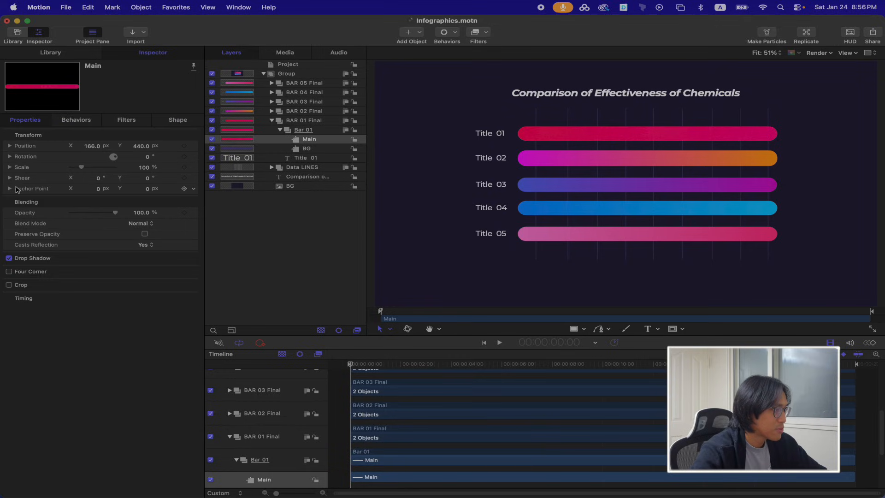
{"action": "left_click", "coordinate": [9, 167]}
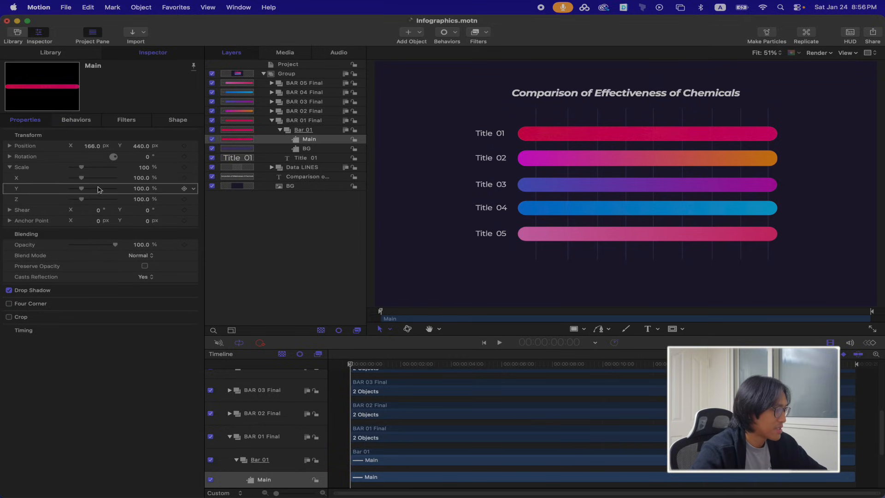
Try shrinking the Main shape of Bar 01 horizontally through its X scale
{"action": "left_click", "coordinate": [81, 180]}
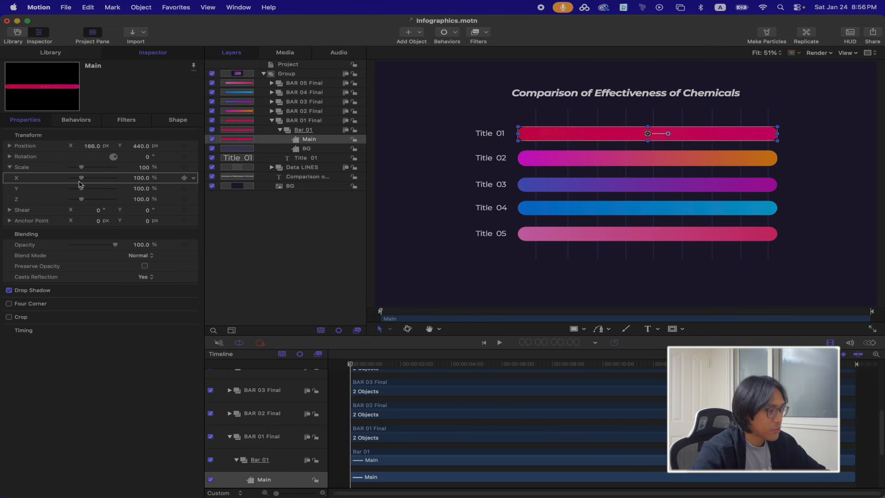
{"action": "left_click_drag", "start_coordinate": [81, 180], "coordinate": [75, 179]}
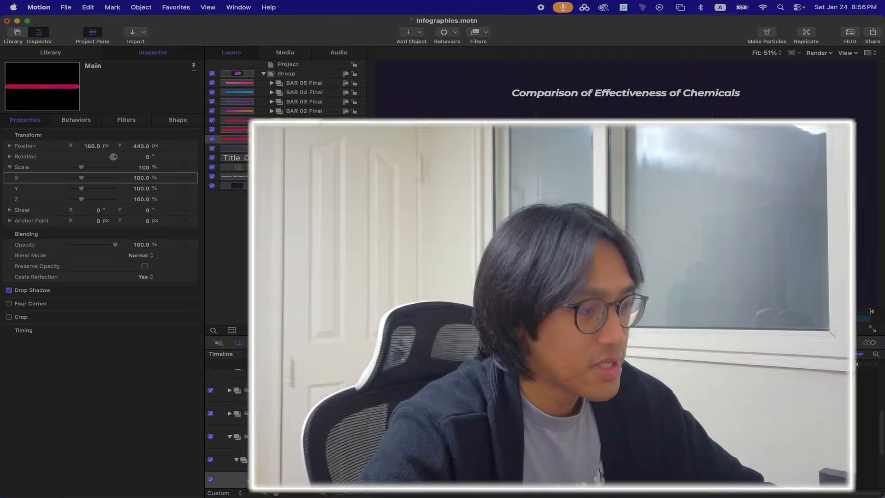
Move the anchor point of Bar 01's Main shape to the bar's left end, at about X -997 px
{"action": "scroll", "coordinate": [682, 180], "scroll_direction": "up", "scroll_amount": 5}
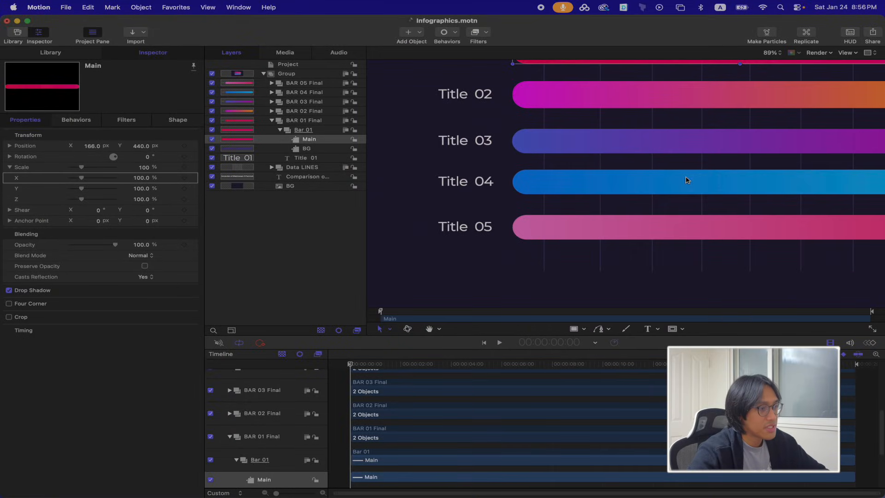
{"action": "scroll", "coordinate": [722, 153], "scroll_direction": "right", "scroll_amount": 5}
{"action": "scroll", "coordinate": [723, 153], "scroll_direction": "up", "scroll_amount": 3}
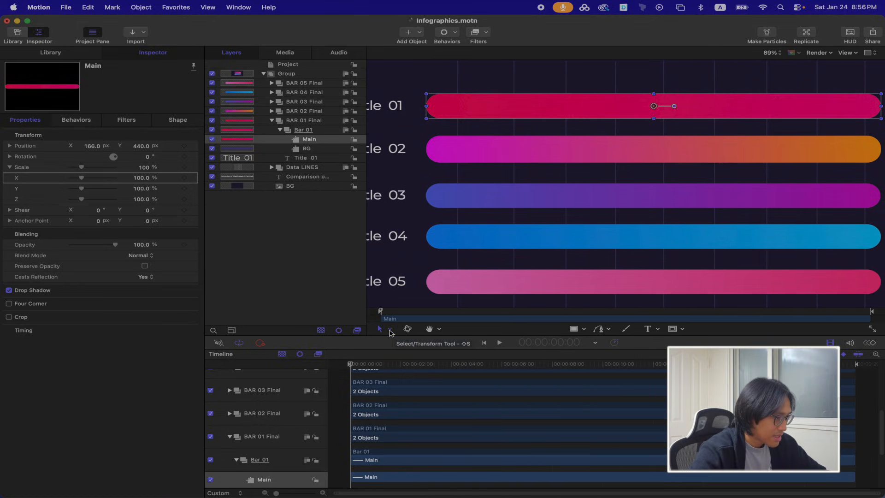
{"action": "left_click", "coordinate": [390, 329]}
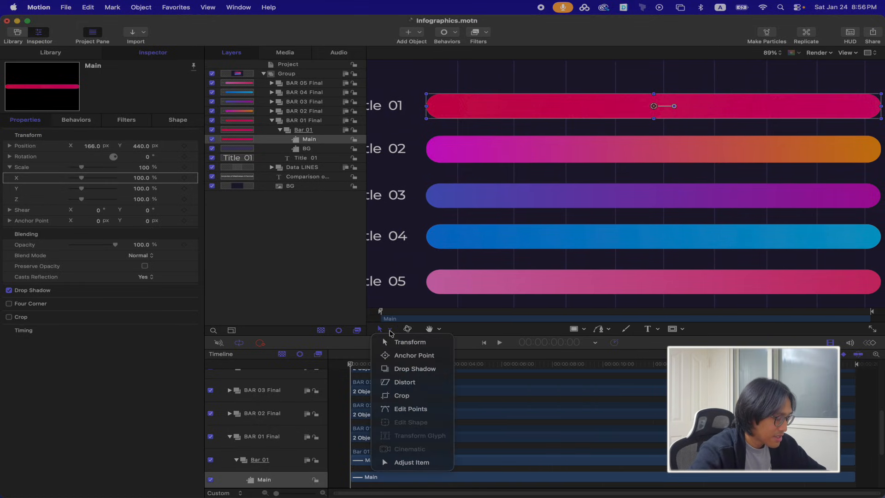
{"action": "left_click", "coordinate": [410, 355]}
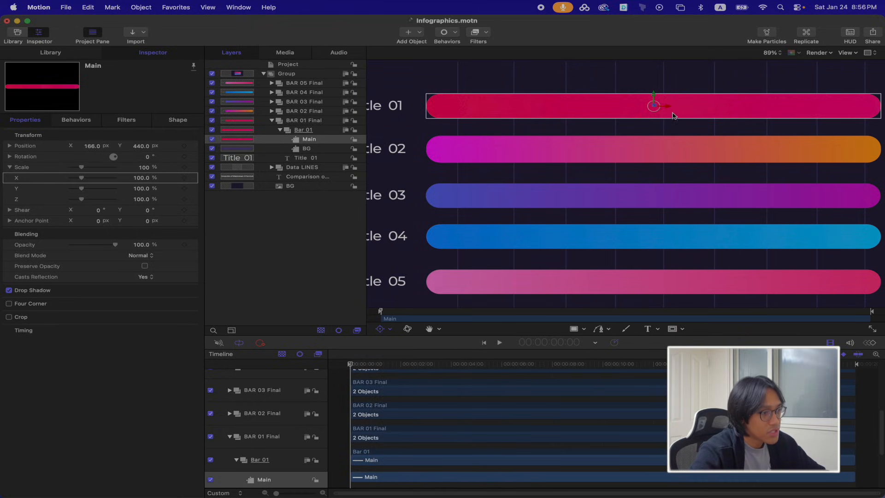
{"action": "left_click_drag", "start_coordinate": [669, 108], "coordinate": [441, 108]}
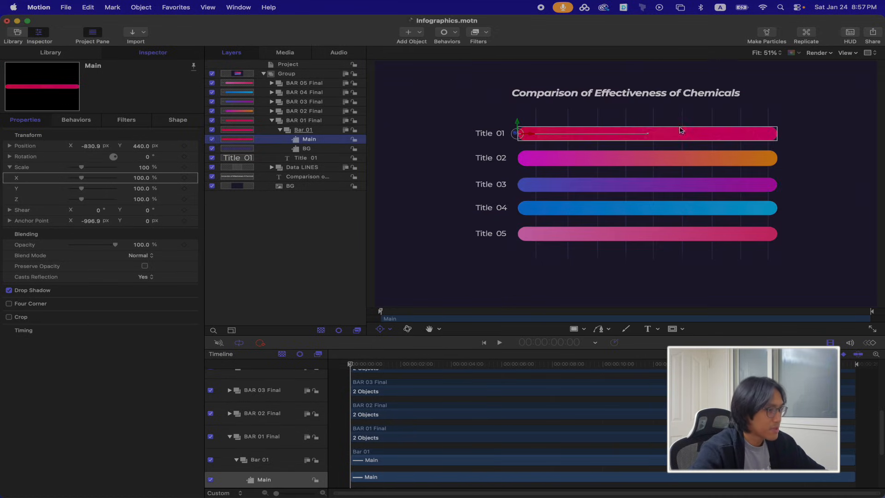
{"action": "key", "text": "shift+z"}
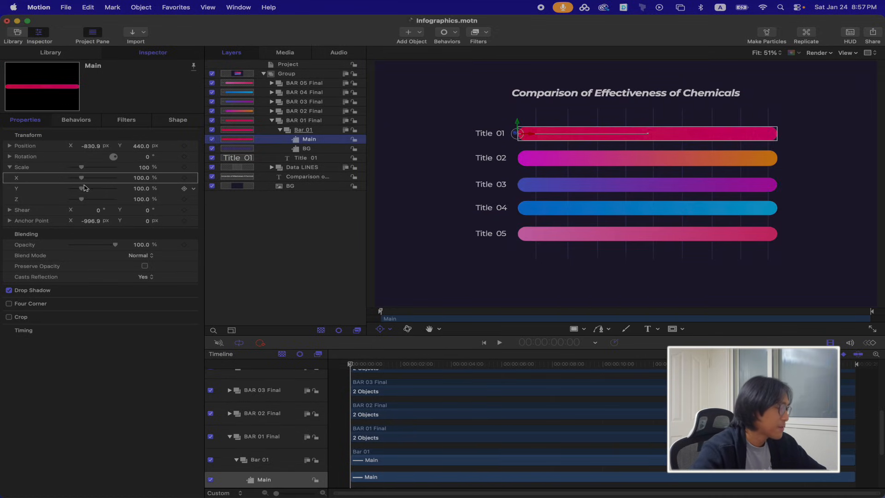
Keyframe the X scale of Bar 01's Main shape from 0% at the start to 100% at one second
{"action": "left_click_drag", "start_coordinate": [82, 177], "coordinate": [70, 178]}
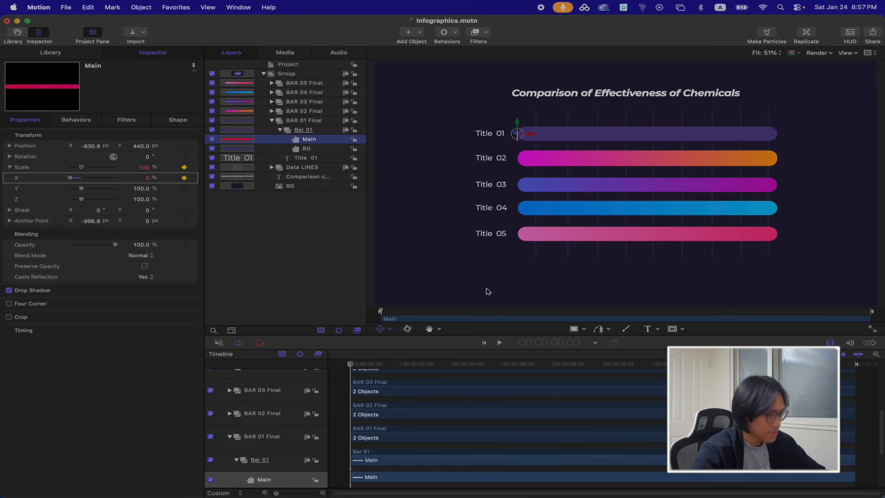
{"action": "key", "text": "shift+Right"}
{"action": "key", "text": "shift+Right"}
{"action": "key", "text": "shift+Right"}
{"action": "left_click", "coordinate": [147, 179]}
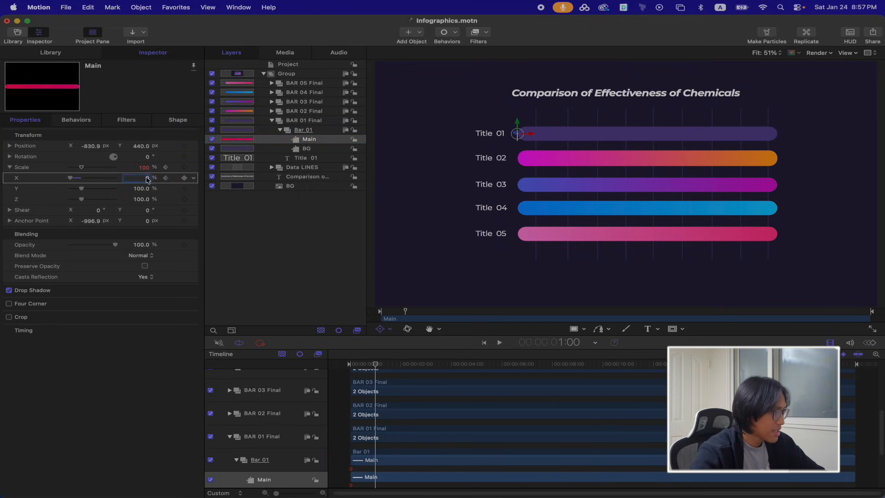
{"action": "type", "text": "100"}
{"action": "key", "text": "Return"}
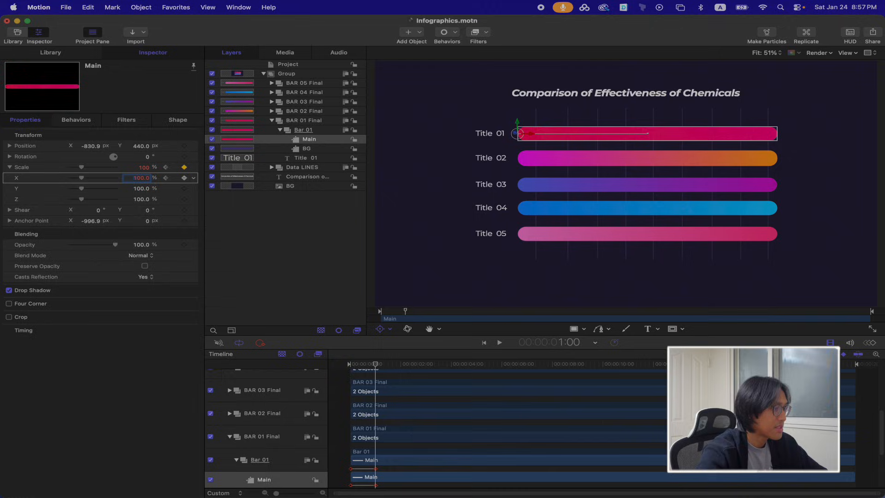
Play the bar animation from the start and view the project's general settings
{"action": "left_click", "coordinate": [393, 373]}
{"action": "left_click_drag", "start_coordinate": [376, 364], "coordinate": [340, 364]}
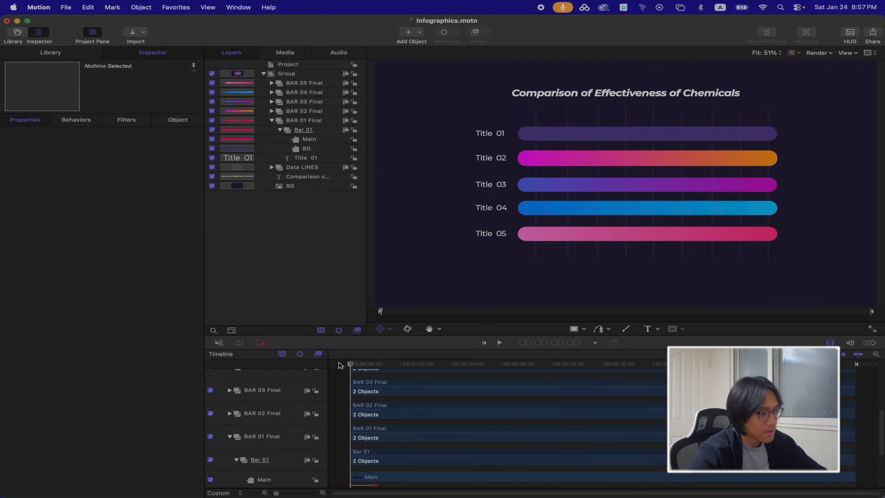
{"action": "key", "text": "space"}
{"action": "key", "text": "space"}
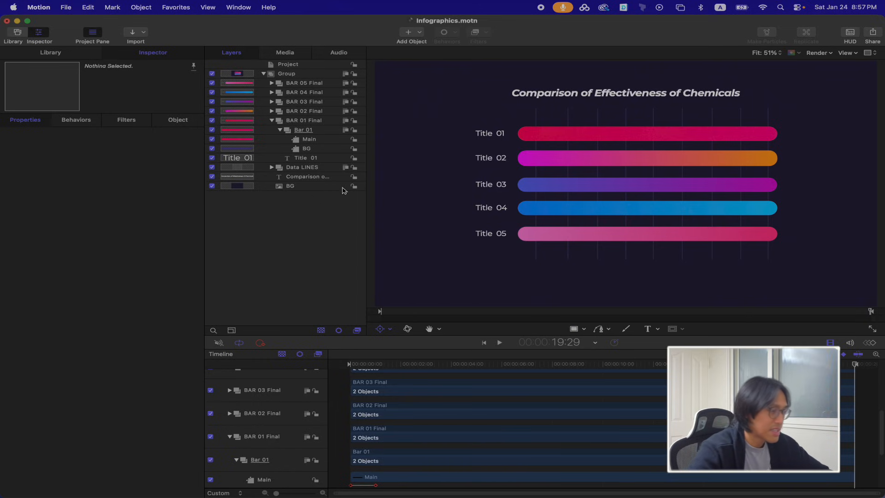
{"action": "left_click", "coordinate": [296, 64]}
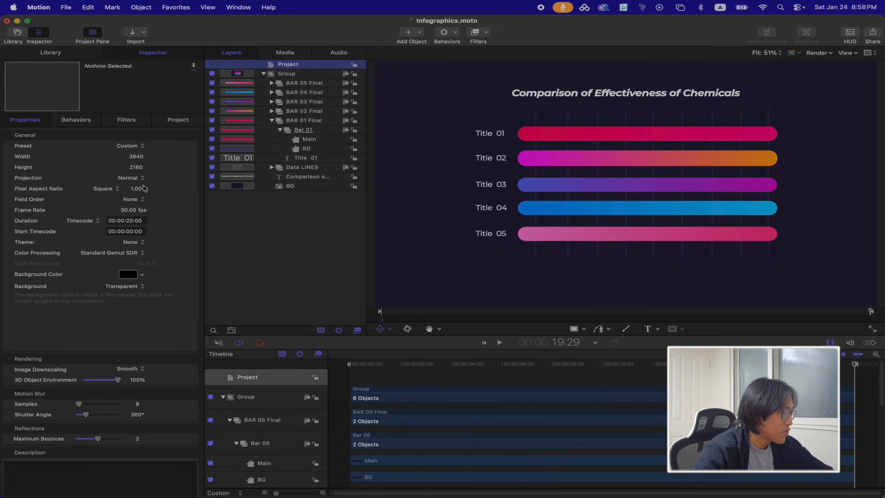
Apply the Fade Words In text behavior to the chart's main title and expand its sequencing controls
{"action": "left_click", "coordinate": [311, 139]}
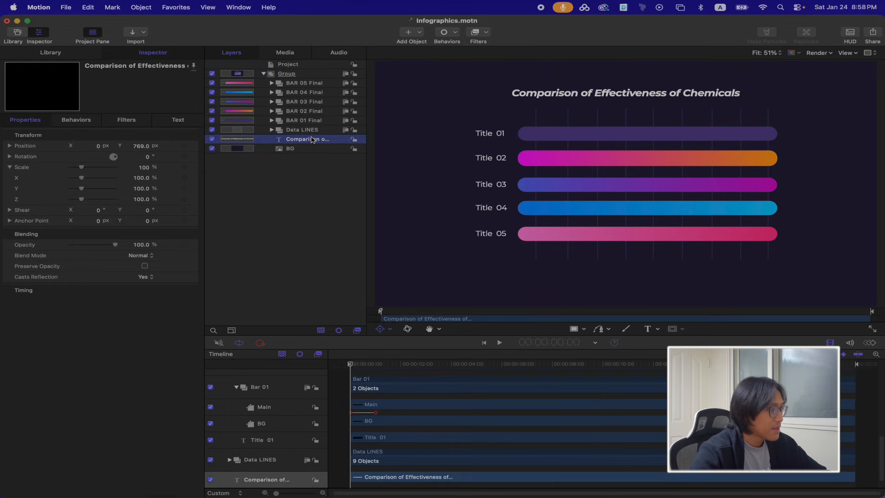
{"action": "key", "text": "super+slash"}
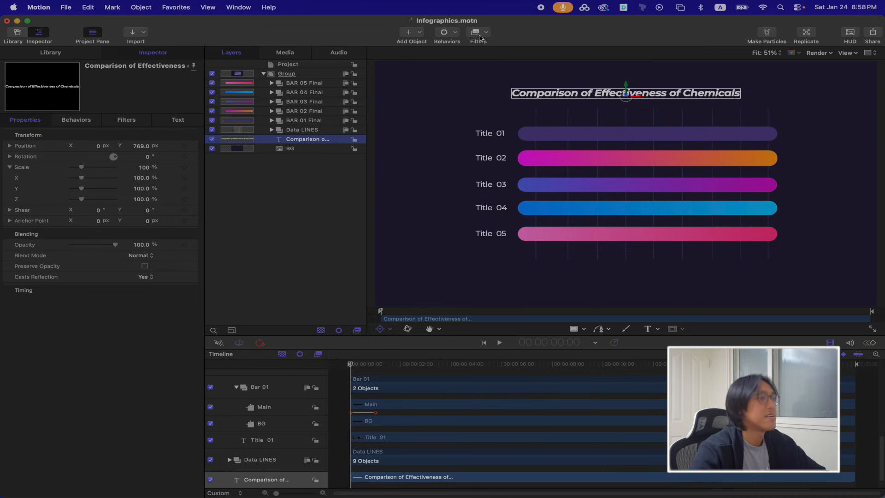
{"action": "left_click", "coordinate": [445, 33]}
{"action": "mouse_move", "coordinate": [460, 165]}
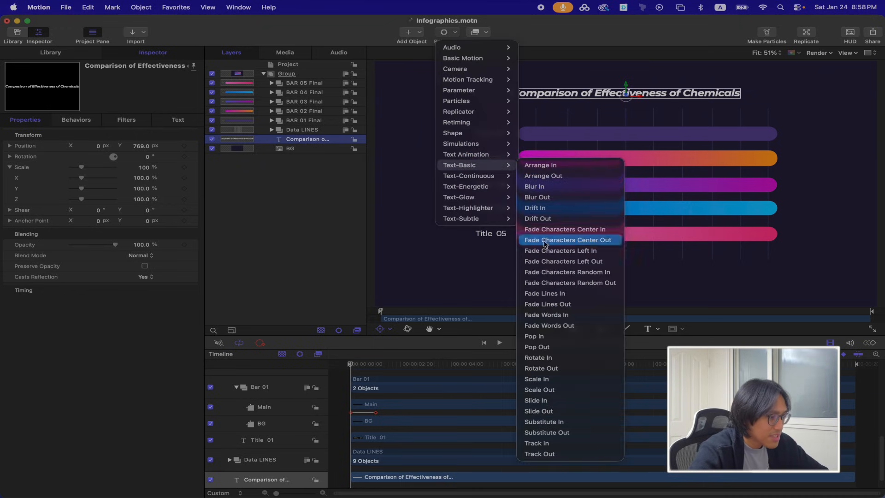
{"action": "left_click", "coordinate": [577, 316]}
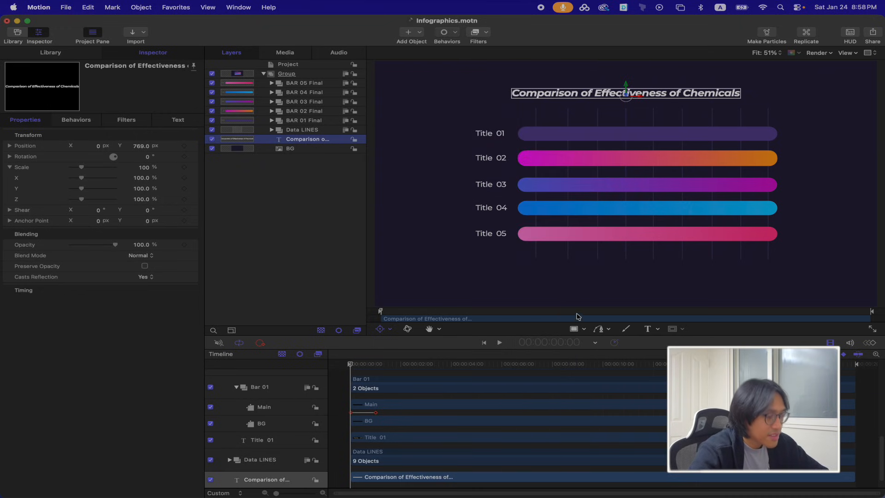
{"action": "left_click", "coordinate": [10, 178]}
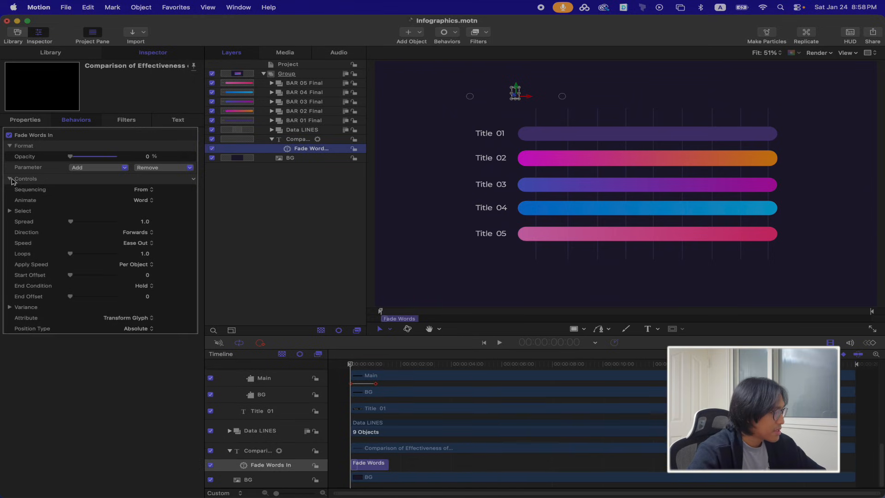
{"action": "left_click", "coordinate": [142, 222]}
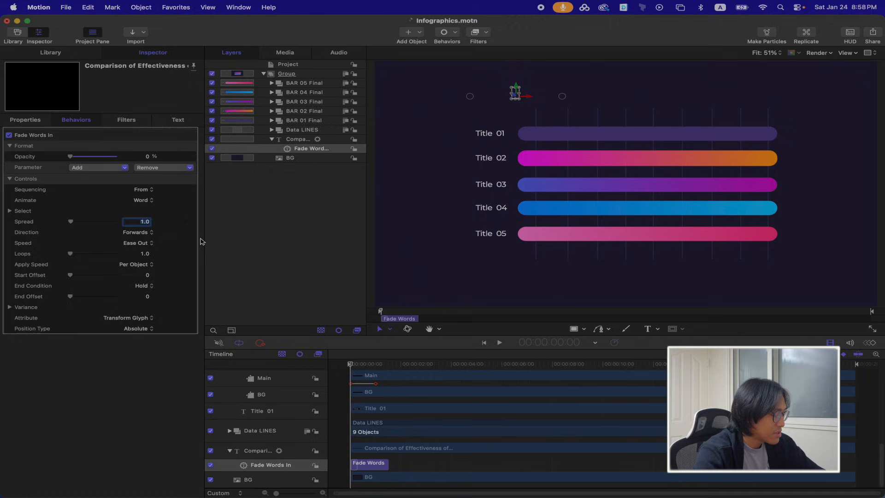
Deselect everything and play the animation from the start to preview the title fading in with the bar
{"action": "left_click", "coordinate": [292, 297]}
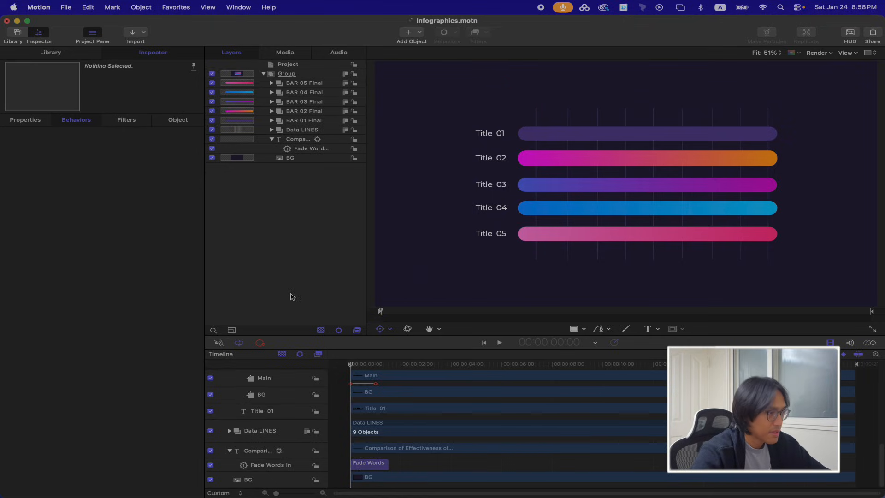
{"action": "key", "text": "space"}
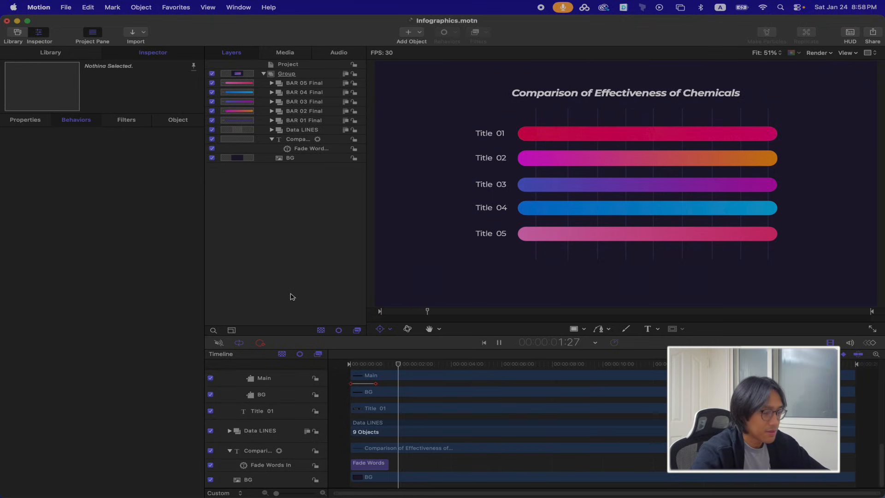
{"action": "key", "text": "space"}
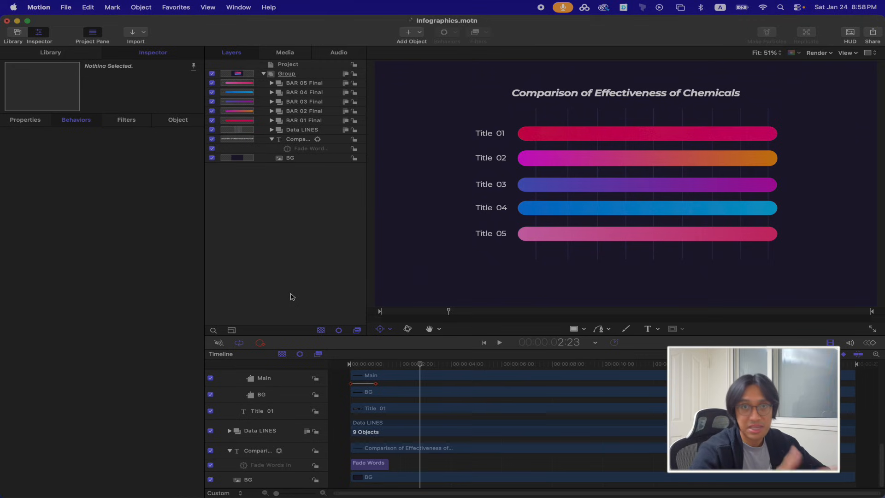
Shift the scale keyframes of Bar 01's Main shape so the bar grows between about 2 and 3 seconds
{"action": "left_click", "coordinate": [271, 139]}
{"action": "left_click", "coordinate": [271, 120]}
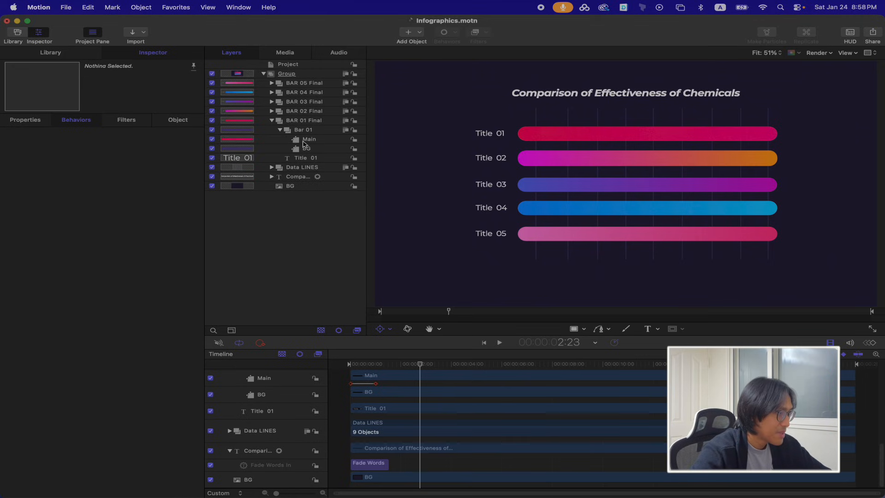
{"action": "left_click", "coordinate": [306, 140]}
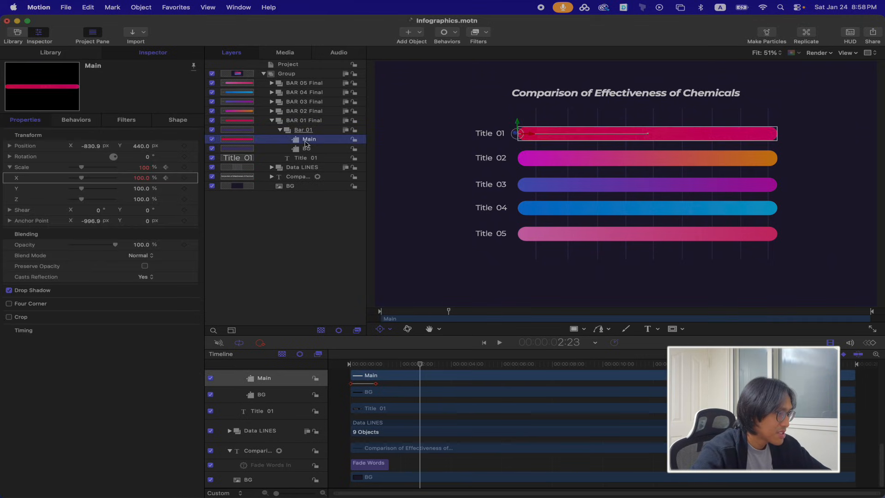
{"action": "left_click", "coordinate": [349, 384]}
{"action": "left_click_drag", "start_coordinate": [381, 386], "coordinate": [430, 385]}
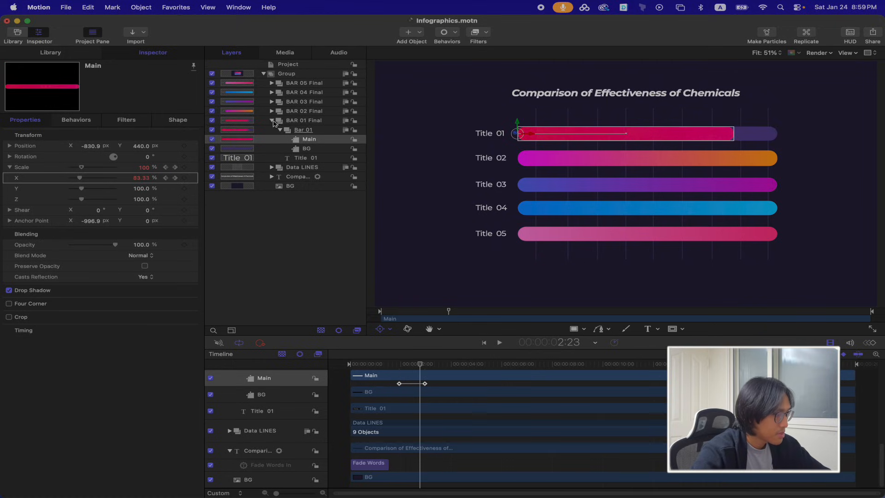
{"action": "left_click", "coordinate": [272, 121]}
{"action": "left_click", "coordinate": [251, 310]}
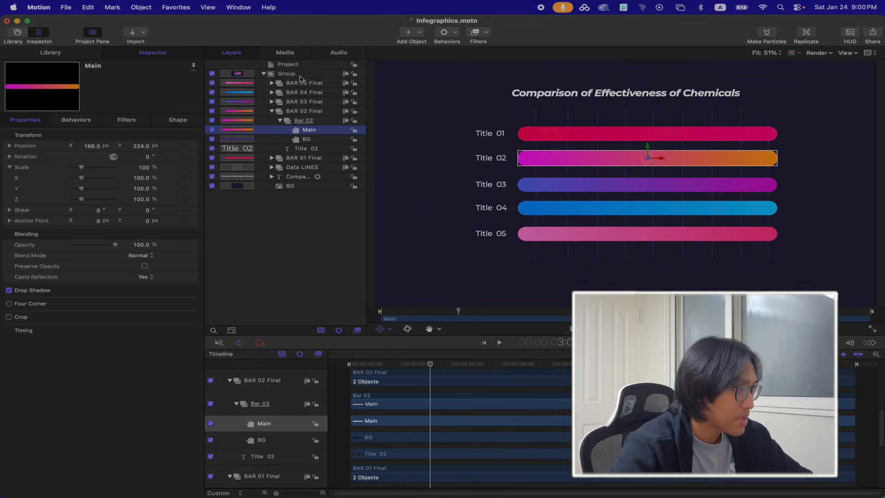
Create a new empty group above the existing chart group and name it NULL
{"action": "left_click", "coordinate": [300, 78]}
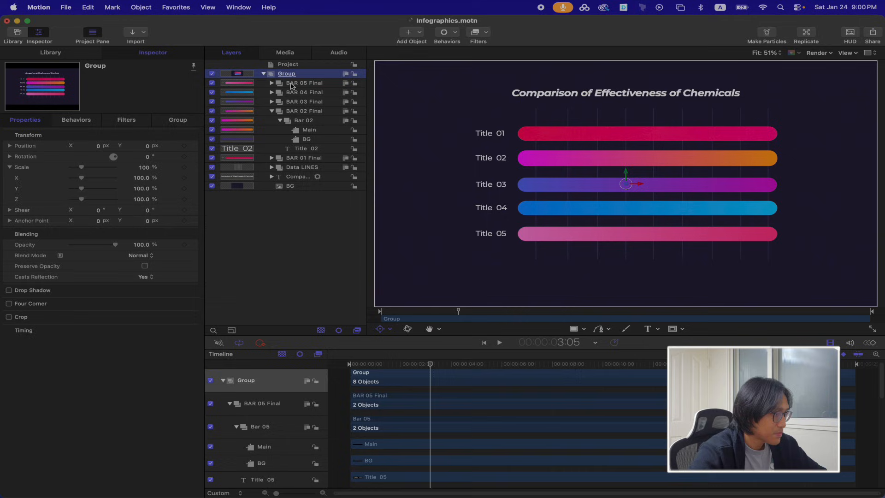
{"action": "key", "text": "super+shift+n"}
{"action": "double_click", "coordinate": [307, 76]}
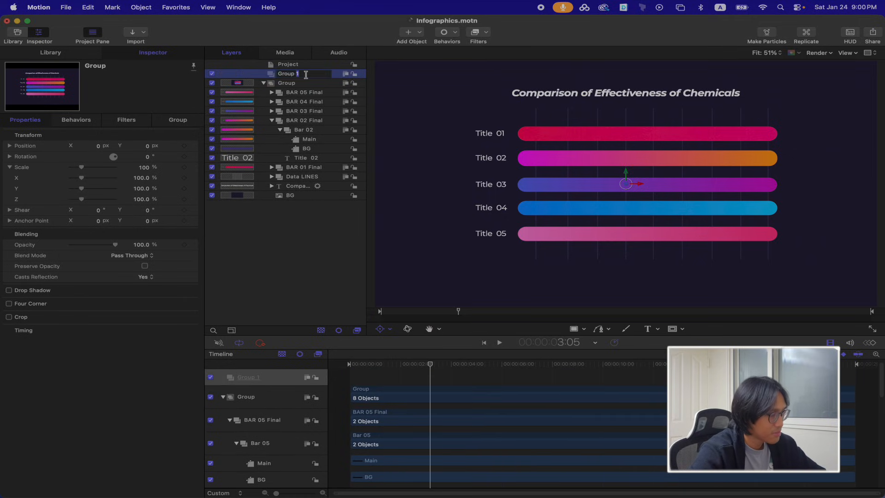
{"action": "type", "text": "NULL"}
{"action": "key", "text": "Return"}
Reset the Scale parameter of Bar 01's Main shape to remove its keyframes
{"action": "left_click_drag", "start_coordinate": [430, 364], "coordinate": [424, 363]}
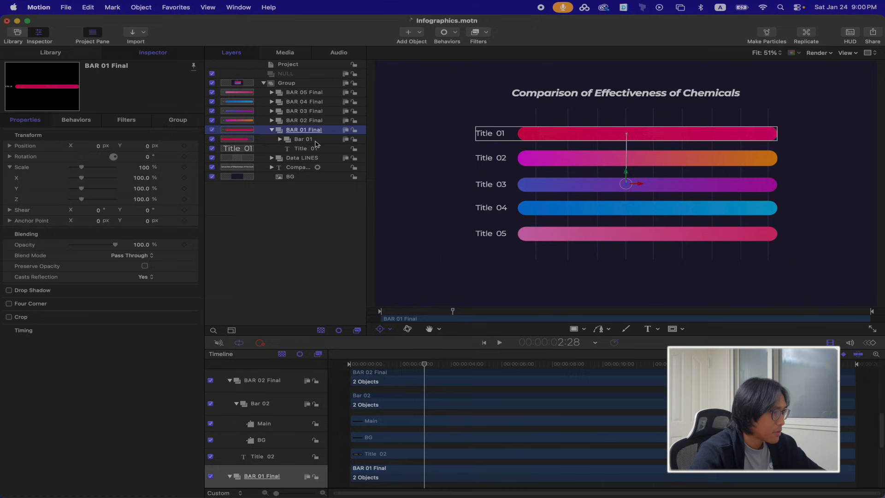
{"action": "left_click", "coordinate": [313, 140]}
{"action": "key", "text": "Right"}
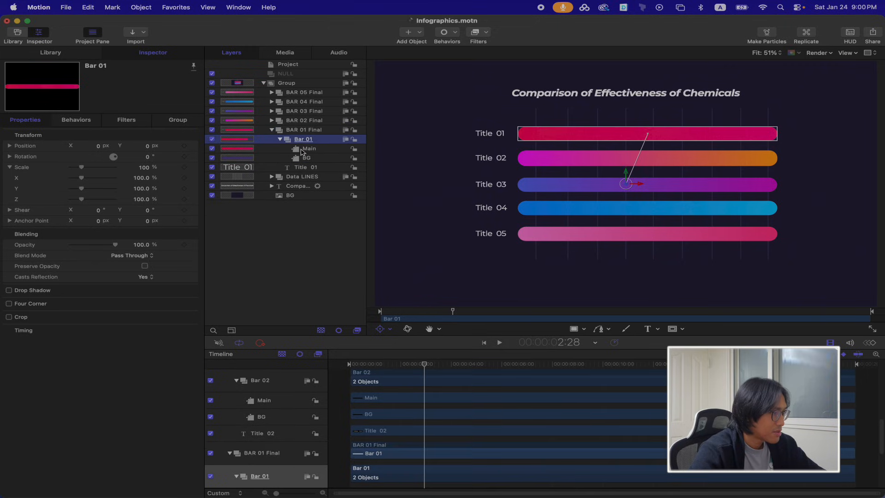
{"action": "left_click", "coordinate": [302, 149]}
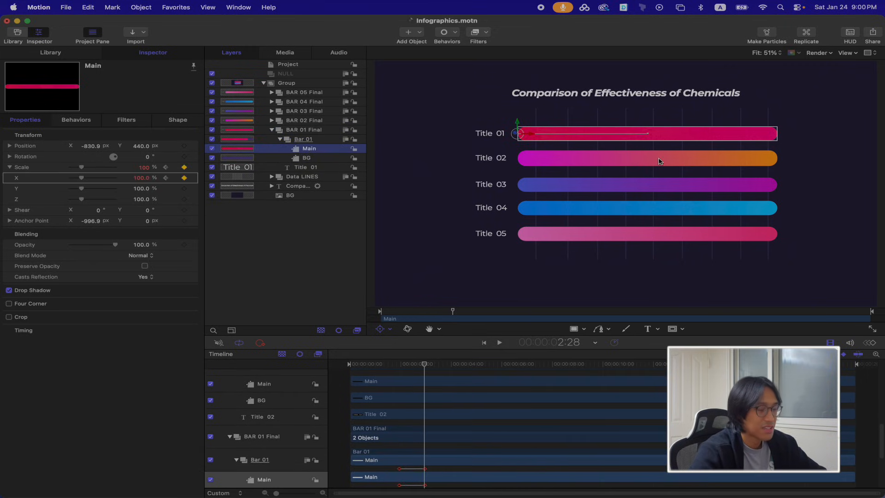
{"action": "left_click", "coordinate": [192, 167]}
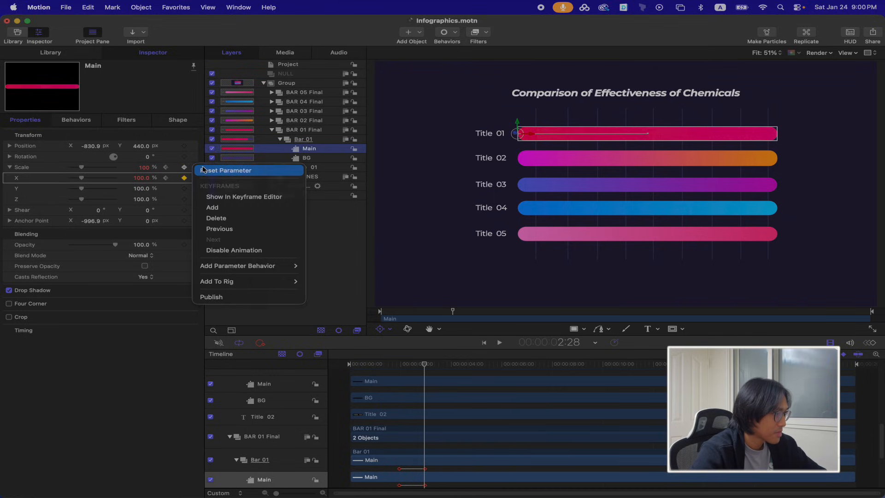
{"action": "left_click", "coordinate": [203, 172]}
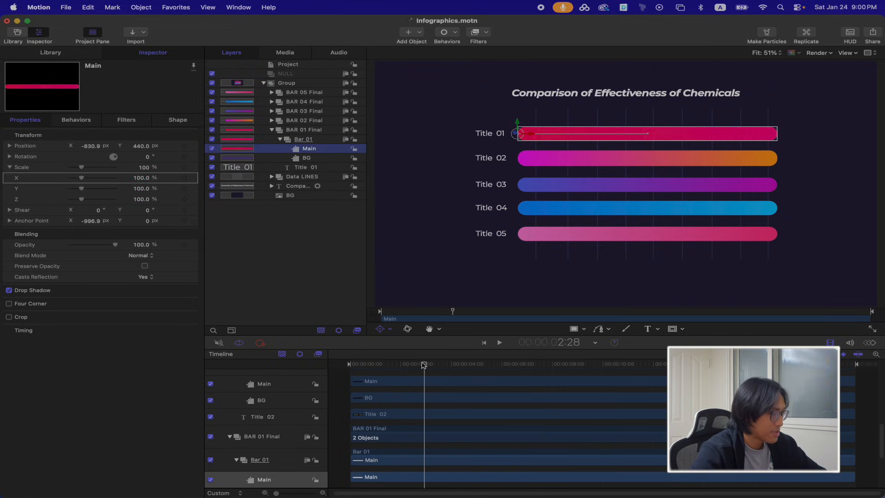
At 1:25, set the X scale of Bar 01's Main shape to 0% and link it to NULL's X scale with a Link behavior
{"action": "left_click_drag", "start_coordinate": [423, 365], "coordinate": [398, 364]}
{"action": "key", "text": "Left"}
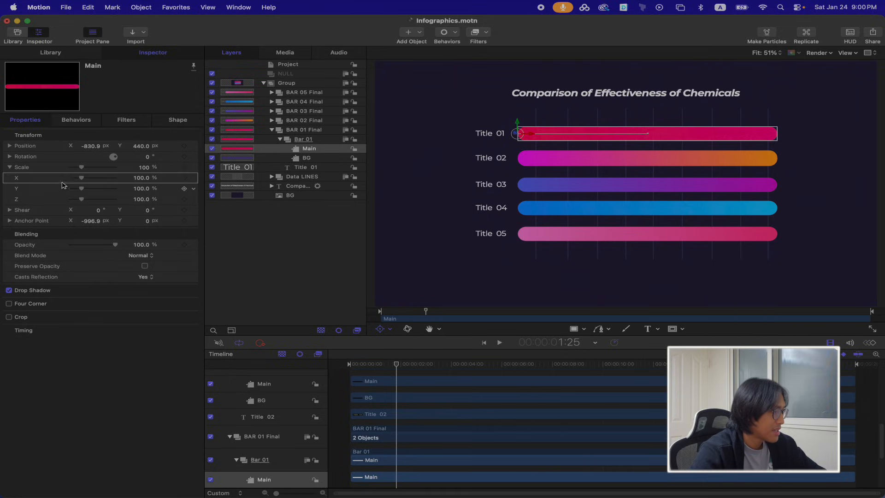
{"action": "left_click_drag", "start_coordinate": [81, 179], "coordinate": [52, 179]}
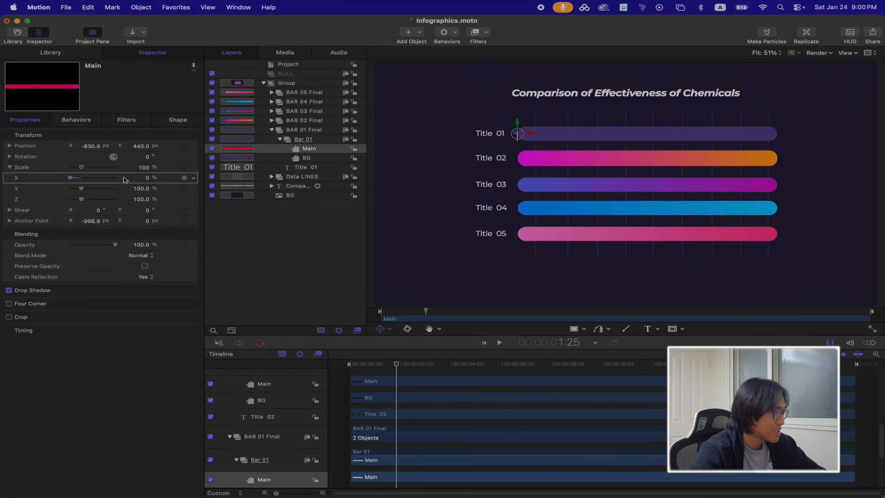
{"action": "left_click", "coordinate": [194, 178]}
{"action": "mouse_move", "coordinate": [265, 280]}
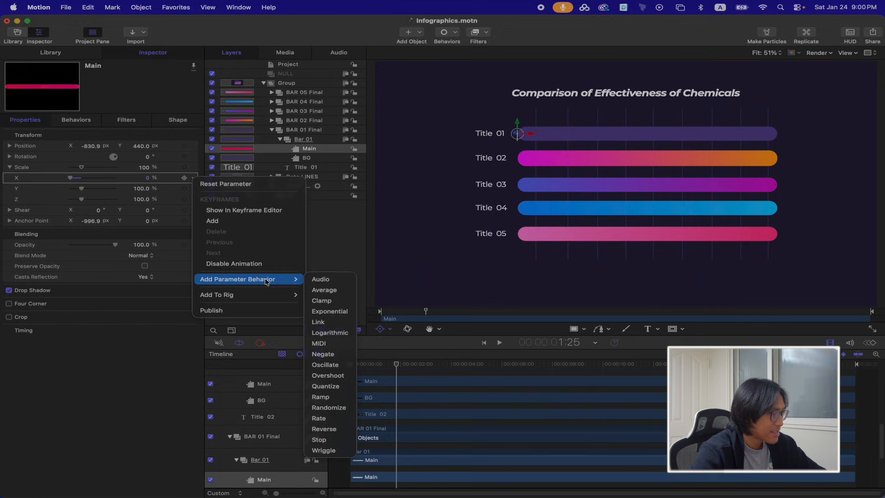
{"action": "left_click", "coordinate": [317, 321]}
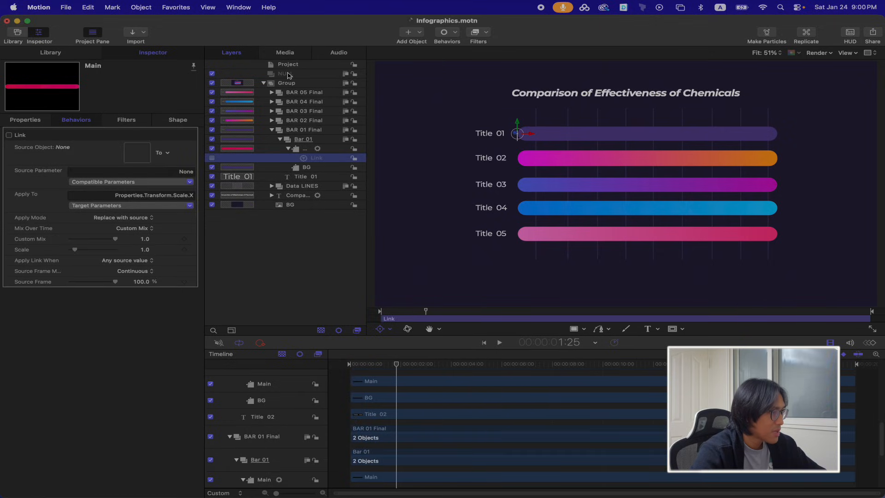
{"action": "left_click_drag", "start_coordinate": [131, 157], "coordinate": [132, 156]}
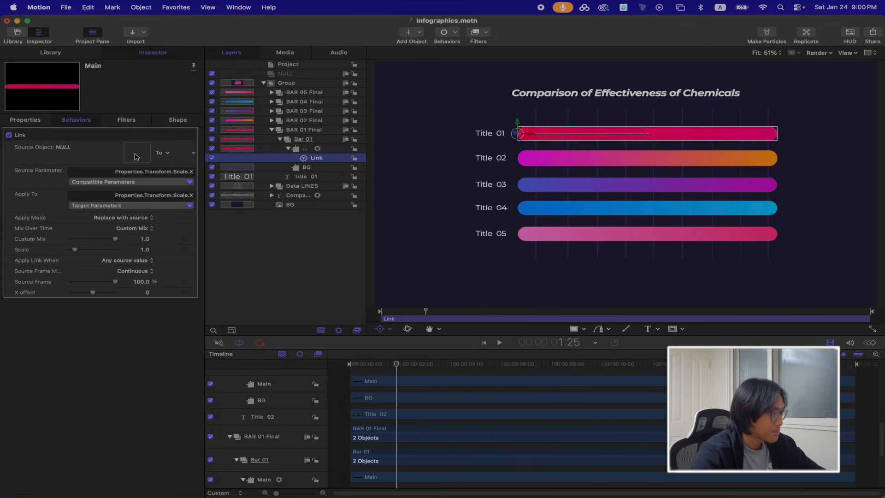
Keyframe the Link behavior's Custom Mix from 0 at 1:25 to 1.0 at 2:25
{"action": "left_click_drag", "start_coordinate": [115, 238], "coordinate": [70, 238]}
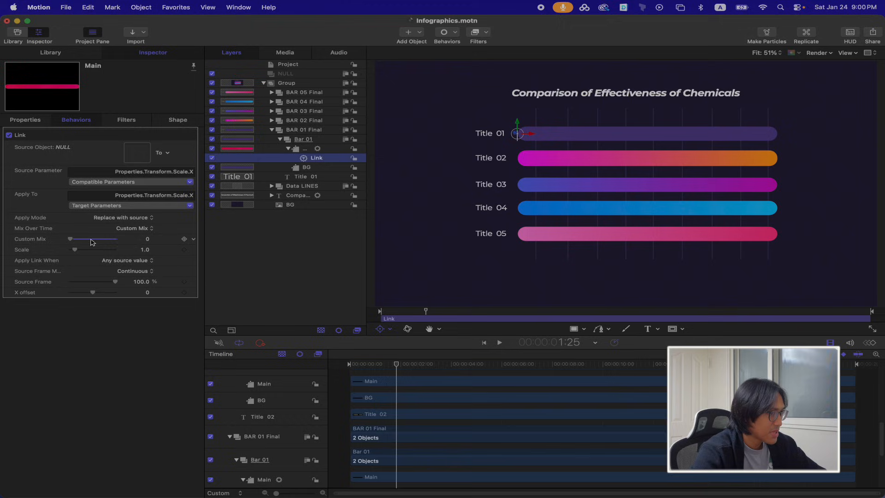
{"action": "left_click", "coordinate": [184, 240]}
{"action": "key", "text": "shift+Right"}
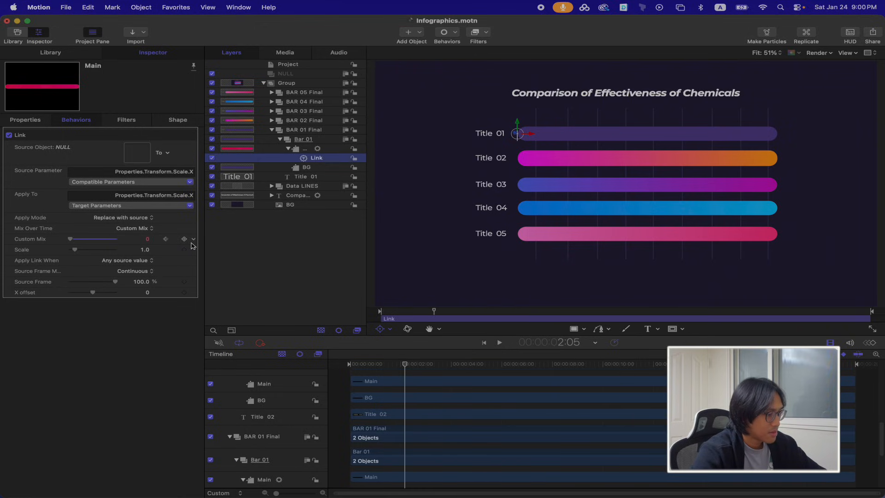
{"action": "key", "text": "shift+Right"}
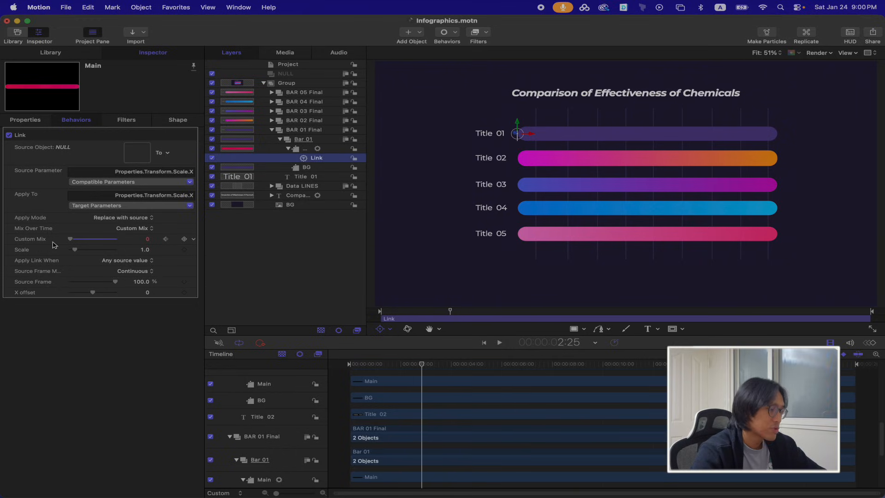
{"action": "left_click_drag", "start_coordinate": [72, 240], "coordinate": [167, 243]}
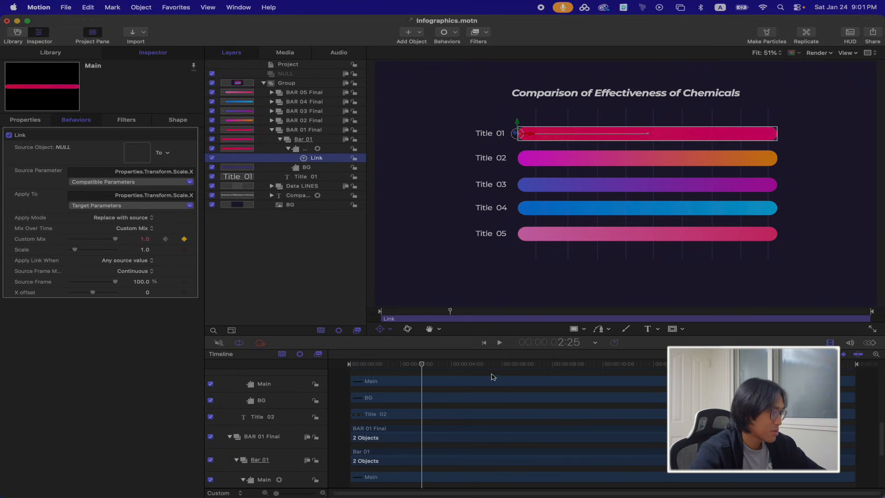
Select the NULL group and play the animation from the start to check the linked bar growth
{"action": "left_click_drag", "start_coordinate": [410, 364], "coordinate": [288, 281]}
{"action": "right_click", "coordinate": [316, 81]}
{"action": "left_click", "coordinate": [298, 73]}
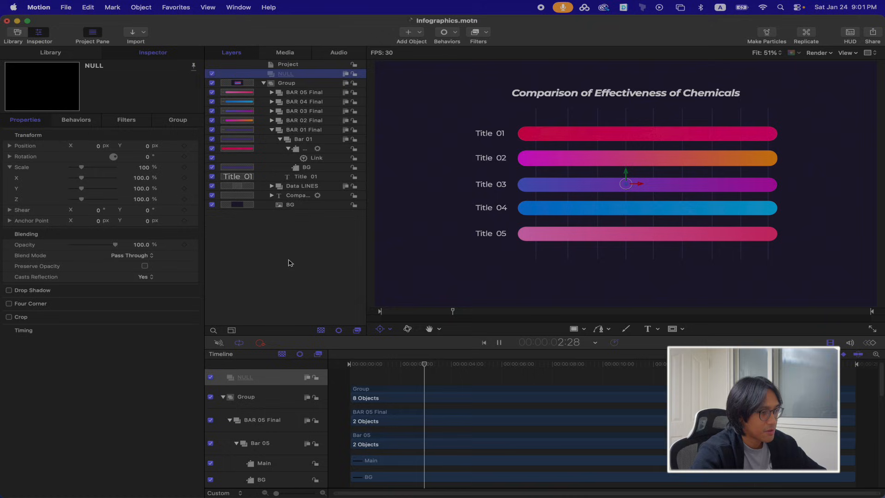
{"action": "key", "text": "space"}
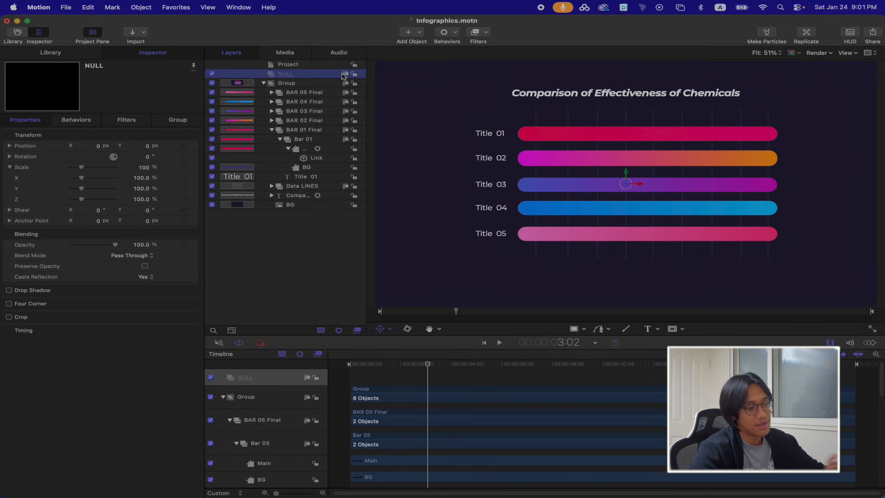
Set the NULL group's X scale to 70% to control Bar 01's final length
{"action": "left_click", "coordinate": [20, 177]}
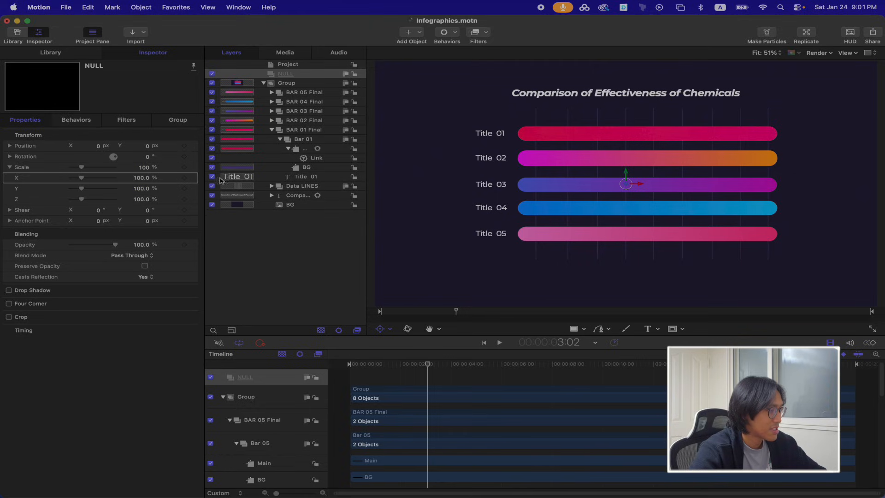
{"action": "left_click", "coordinate": [305, 149]}
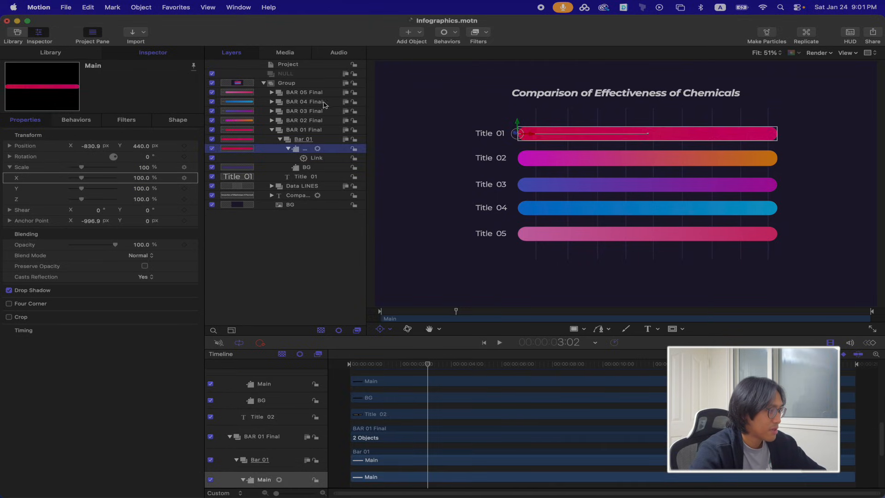
{"action": "left_click", "coordinate": [295, 73]}
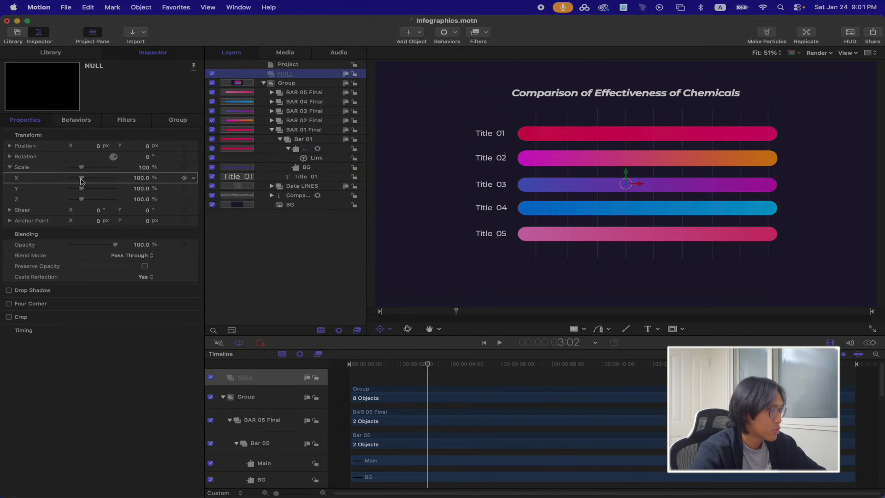
{"action": "left_click", "coordinate": [137, 178]}
{"action": "type", "text": "70"}
{"action": "key", "text": "Return"}
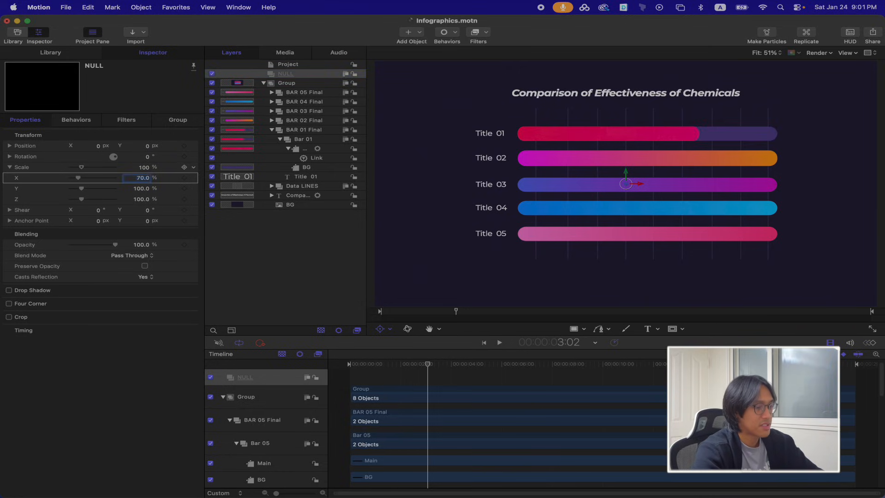